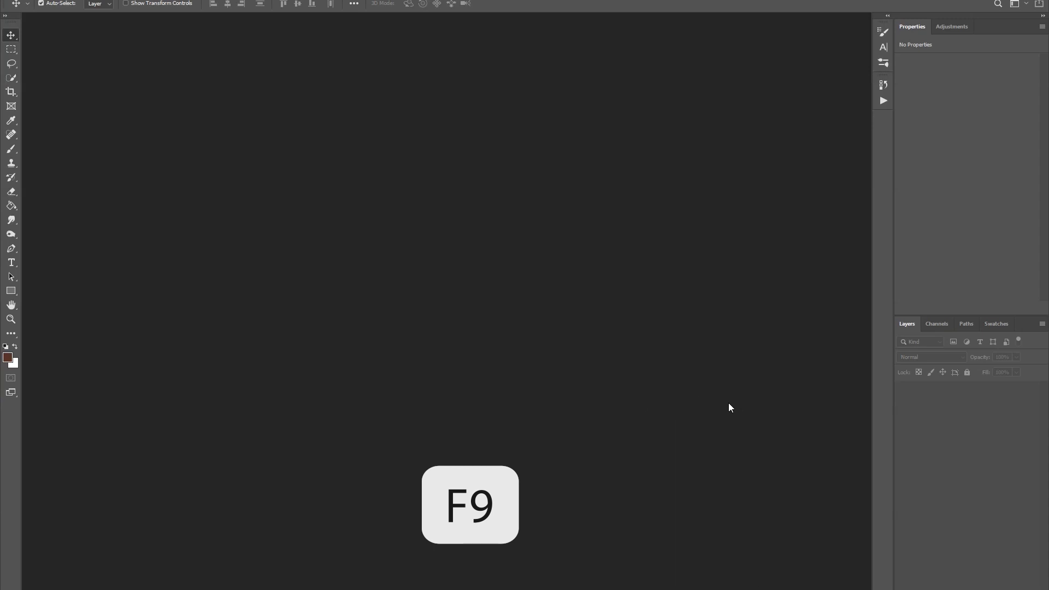
- Load the PhotoPepper_Insta 01 action file and switch the actions list to Button Mode
{"action": "key", "text": "F9"}
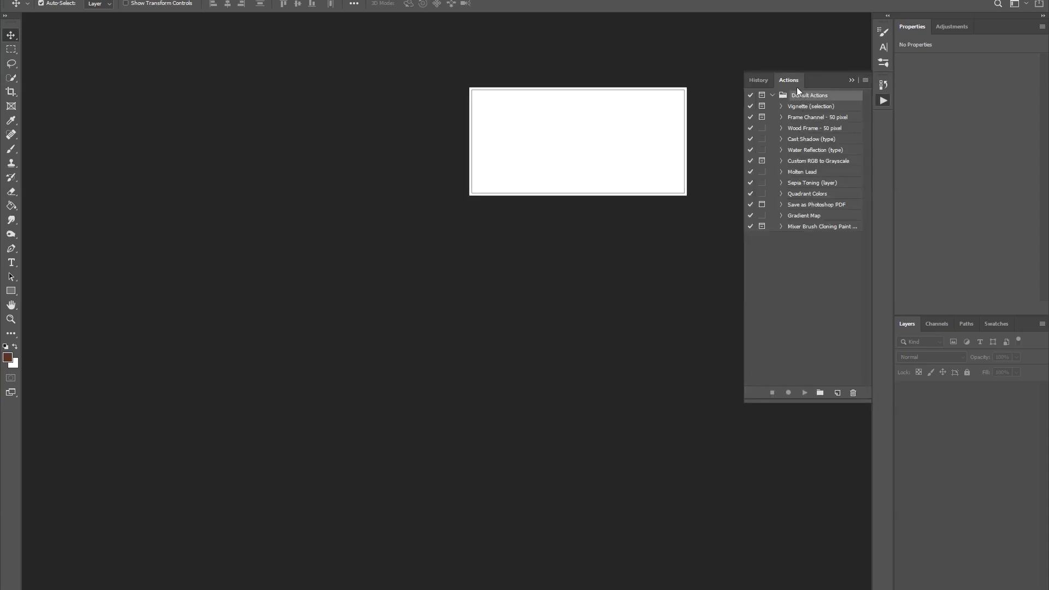
{"action": "left_click", "coordinate": [867, 80]}
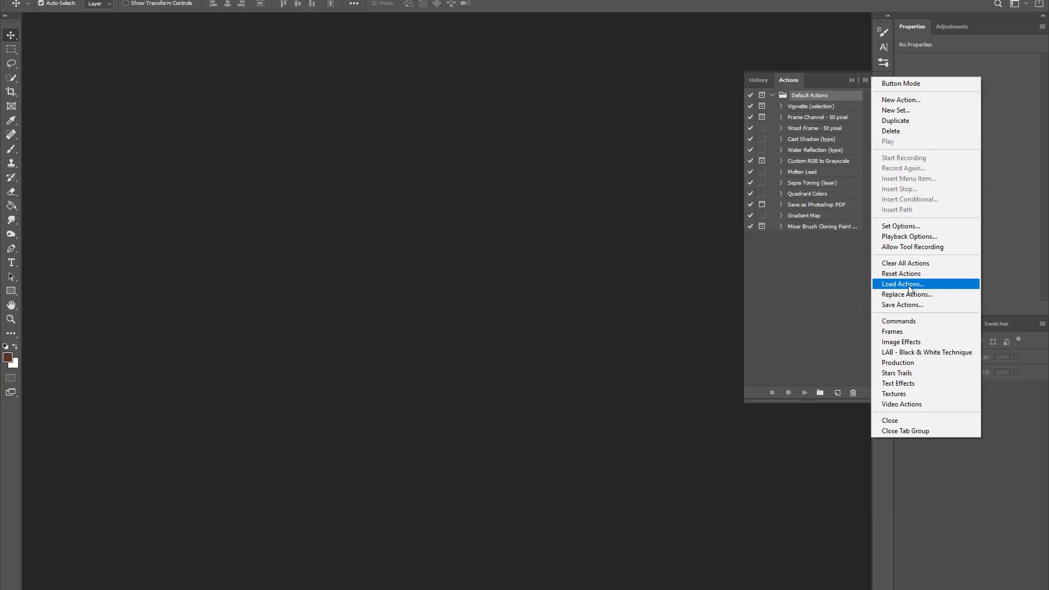
{"action": "left_click", "coordinate": [909, 286]}
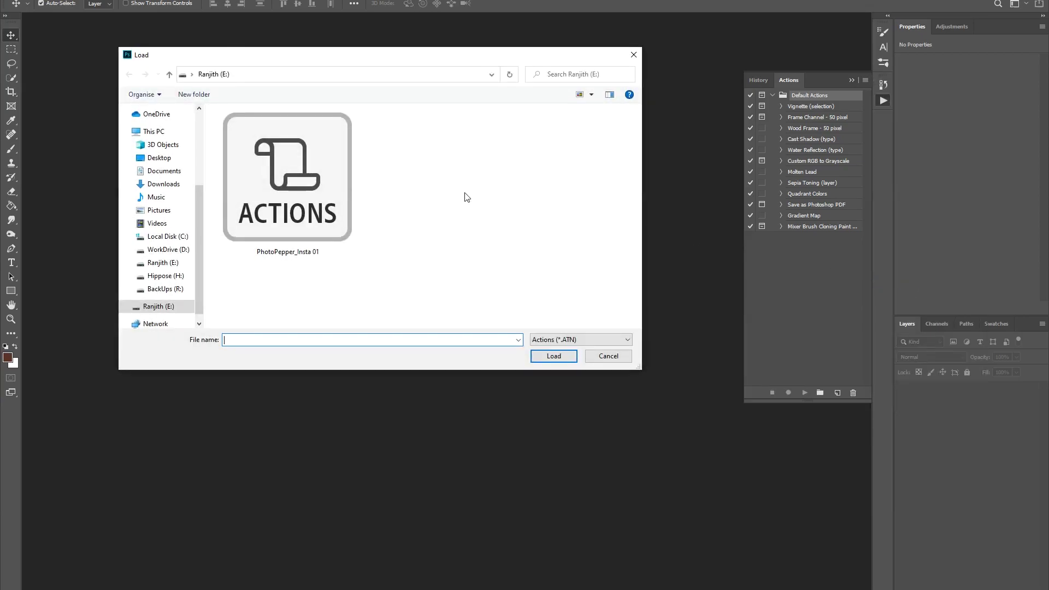
{"action": "left_click", "coordinate": [284, 183]}
{"action": "left_click", "coordinate": [554, 356]}
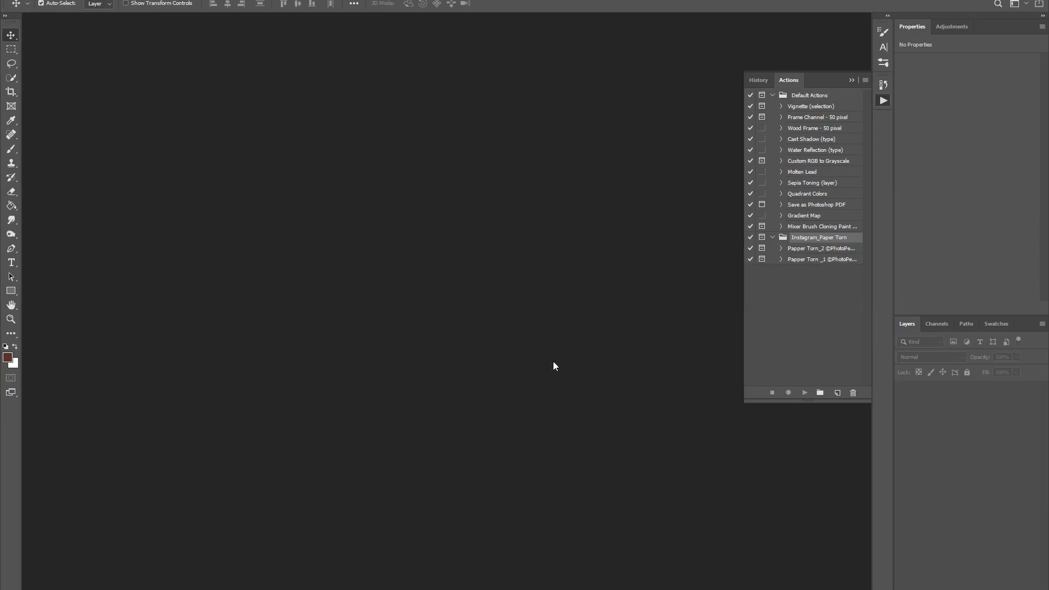
{"action": "left_click", "coordinate": [866, 81]}
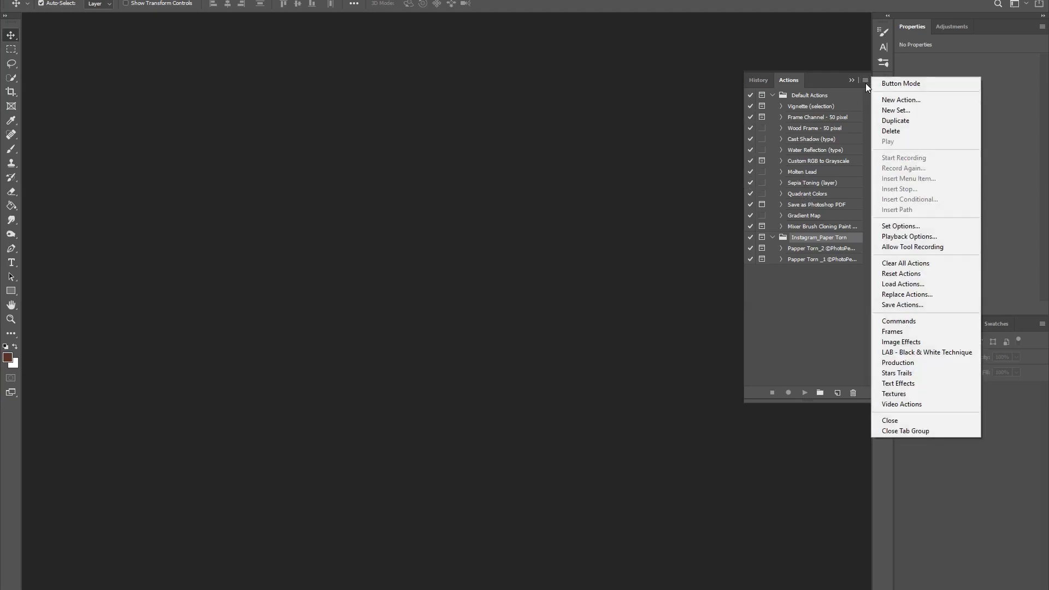
{"action": "left_click", "coordinate": [895, 87]}
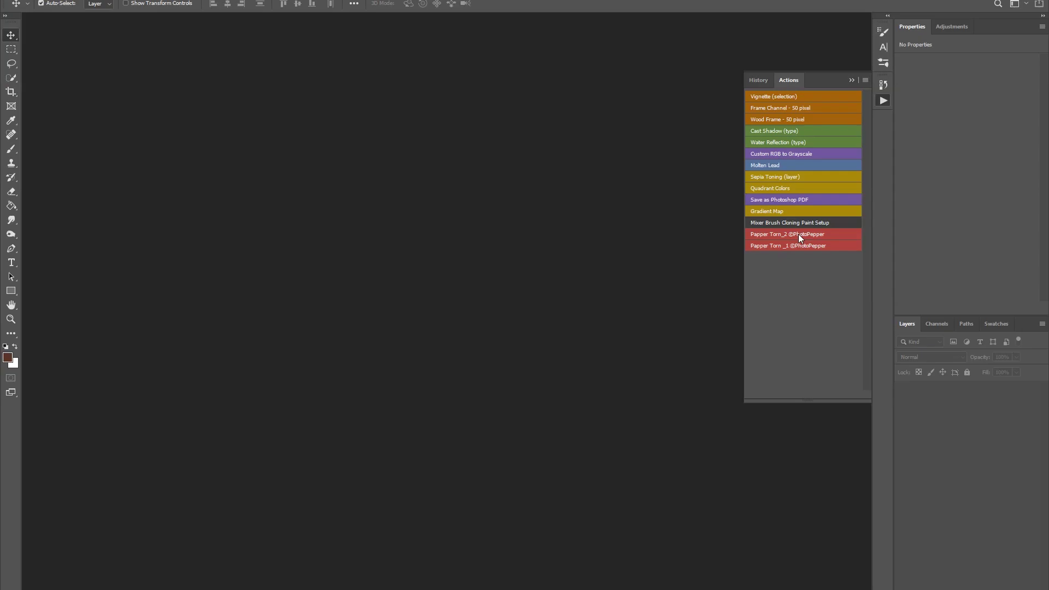
- Run the Papper Torn_2 action and place DSC_1409 over the upper 01 placeholder, scaled to about 123.3%
{"action": "left_click", "coordinate": [799, 234]}
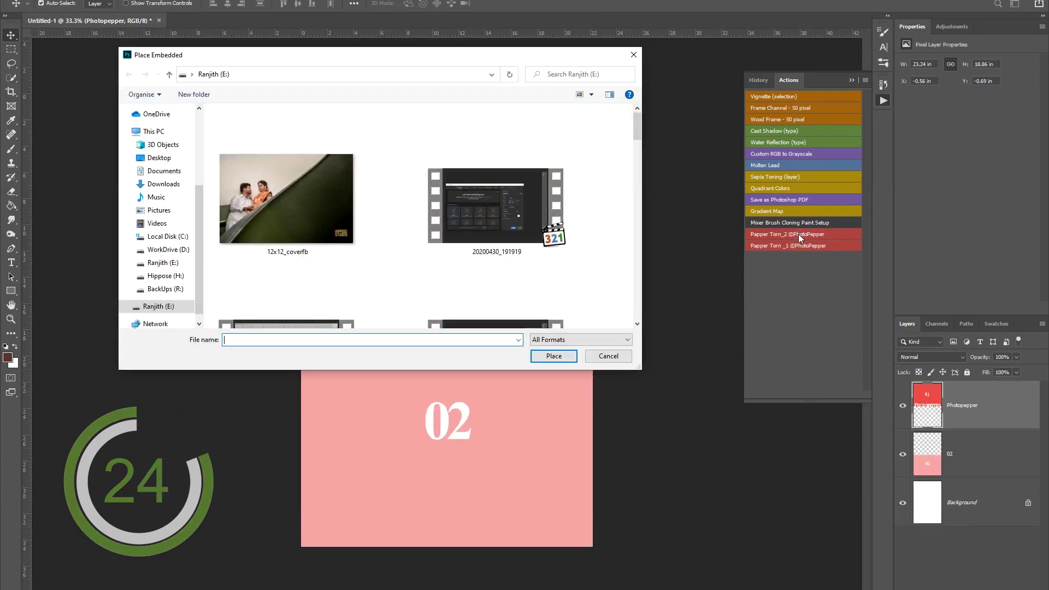
{"action": "scroll", "coordinate": [509, 242], "scroll_direction": "down", "scroll_amount": 10}
{"action": "left_click", "coordinate": [510, 243]}
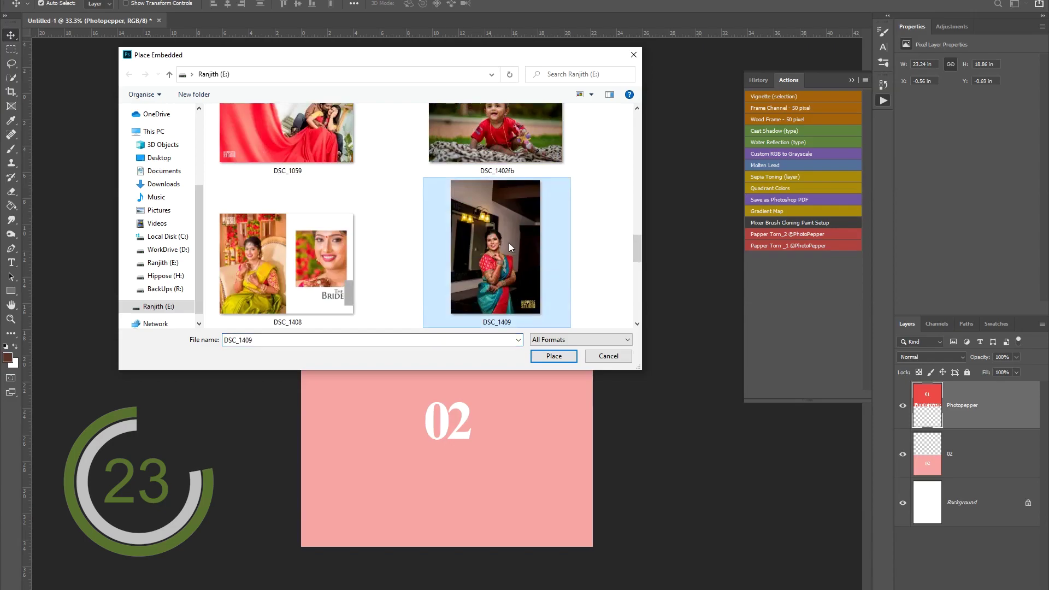
{"action": "left_click", "coordinate": [564, 356]}
{"action": "left_click_drag", "start_coordinate": [556, 376], "coordinate": [606, 317]}
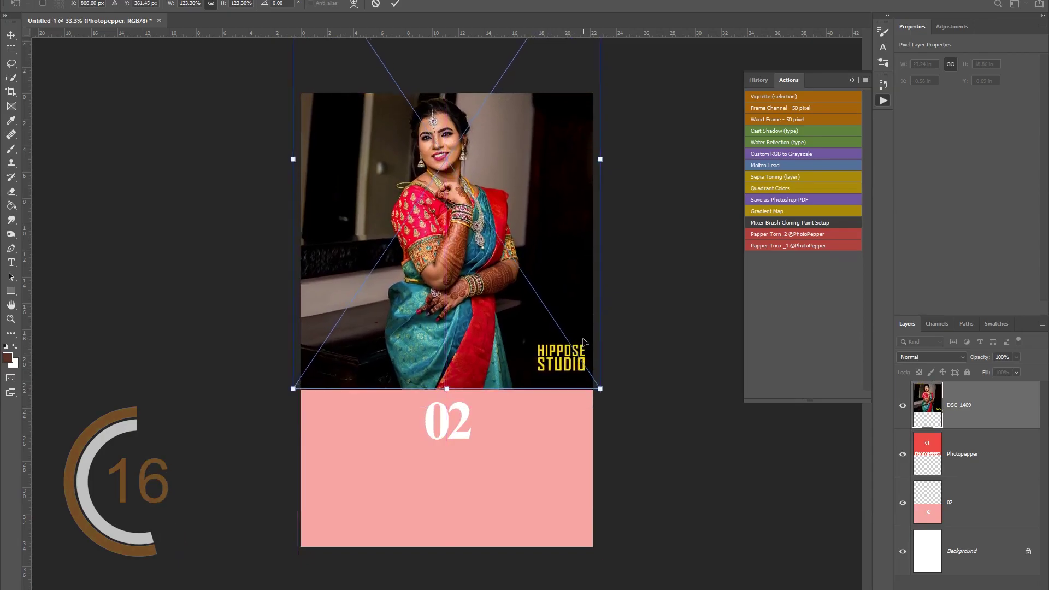
{"action": "left_click_drag", "start_coordinate": [583, 343], "coordinate": [581, 334]}
{"action": "key", "text": "Return"}
- Place DSC_1410 as the second photo, enlarging it to about 125.9% and positioning it over the lower 02 placeholder
{"action": "key", "text": "ctrl+shift+p"}
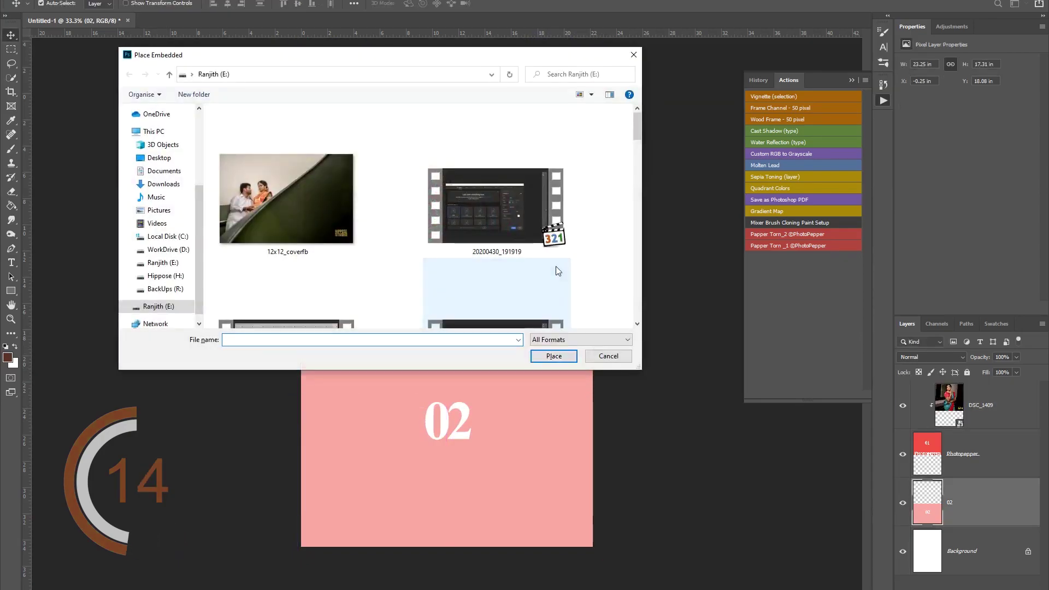
{"action": "scroll", "coordinate": [553, 264], "scroll_direction": "down", "scroll_amount": 2}
{"action": "scroll", "coordinate": [498, 260], "scroll_direction": "down", "scroll_amount": 6}
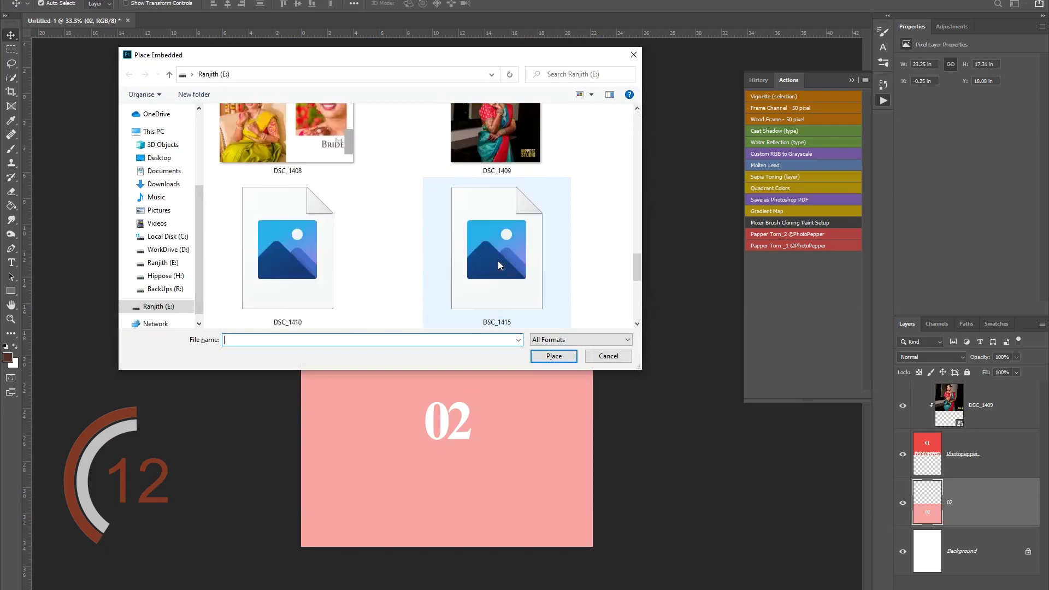
{"action": "left_click", "coordinate": [298, 245]}
{"action": "left_click", "coordinate": [551, 355]}
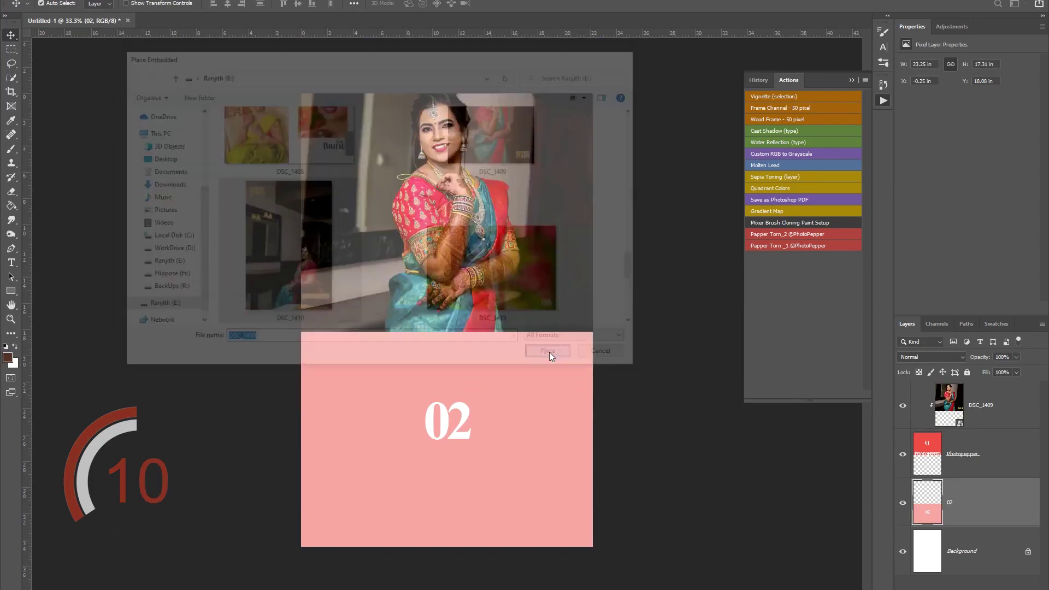
{"action": "left_click_drag", "start_coordinate": [574, 512], "coordinate": [639, 588]}
{"action": "left_click_drag", "start_coordinate": [604, 464], "coordinate": [551, 463]}
{"action": "key", "text": "Return"}
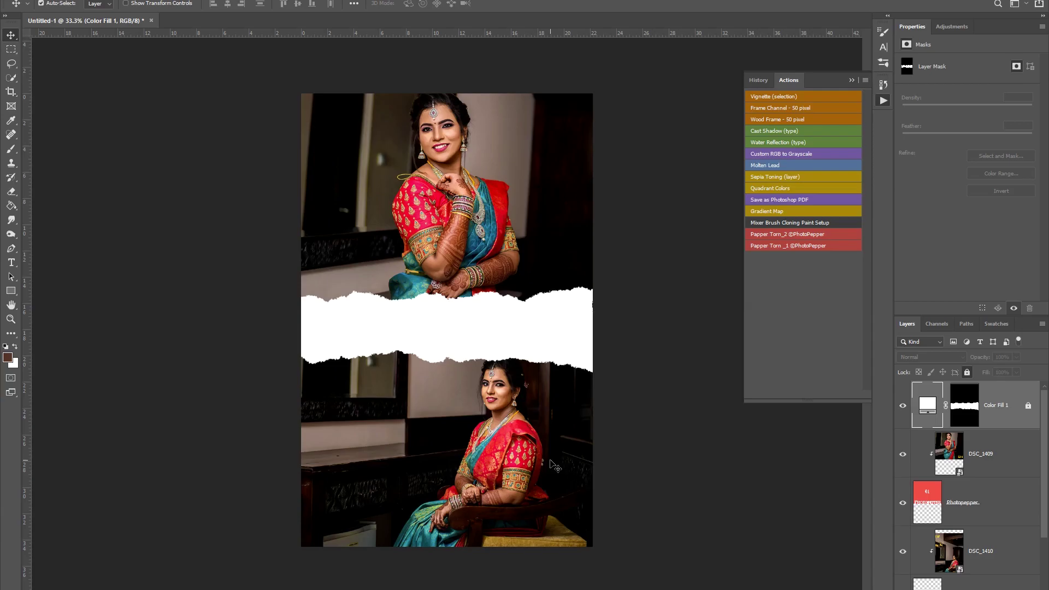
- Select the DSC_1409 layer and transform it, scaling it to about 123.47% and nudging its position slightly
{"action": "right_click", "coordinate": [499, 195]}
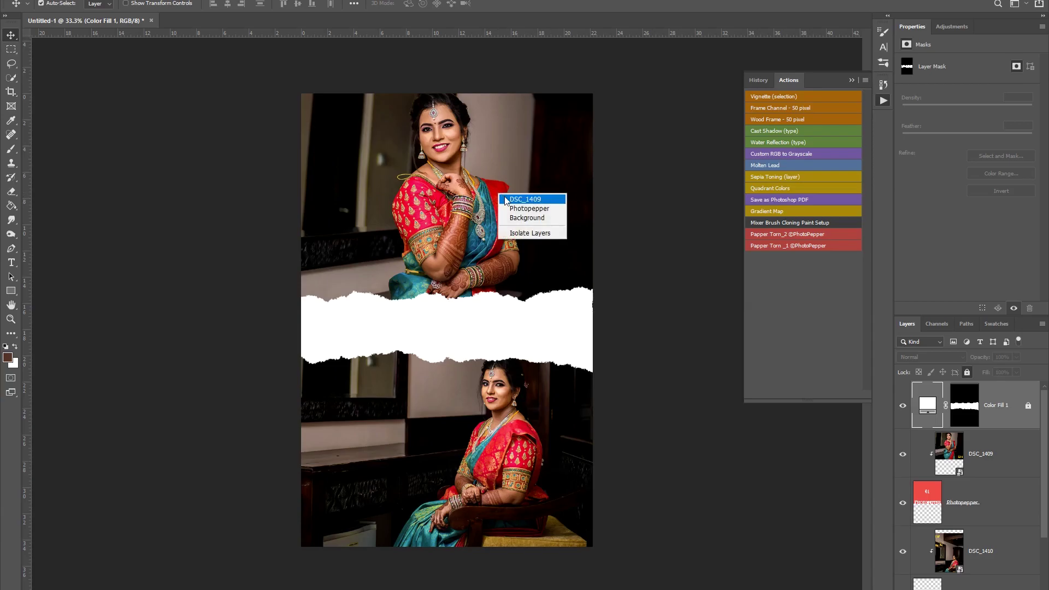
{"action": "left_click", "coordinate": [525, 199]}
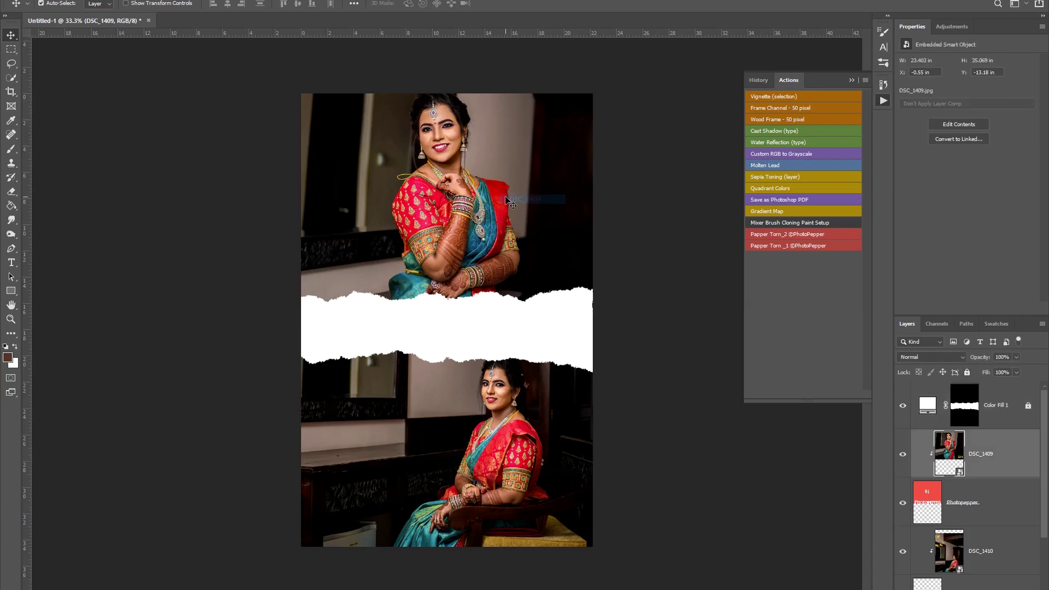
{"action": "key", "text": "ctrl+t"}
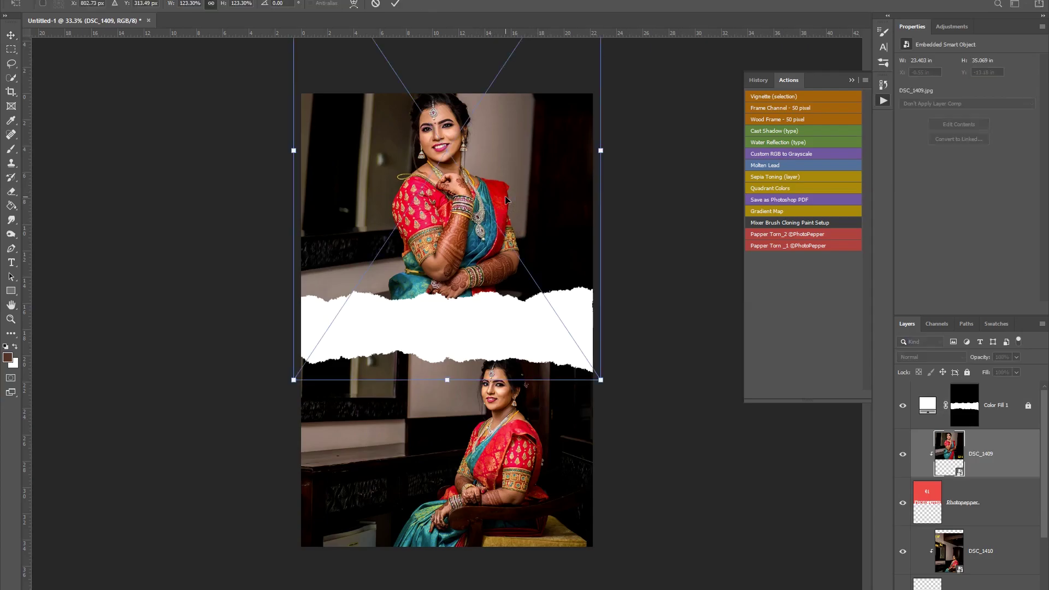
{"action": "mouse_move", "coordinate": [600, 380]}
{"action": "left_mouse_down"}
{"action": "mouse_move", "coordinate": [615, 371]}
{"action": "mouse_move", "coordinate": [587, 356]}
{"action": "mouse_move", "coordinate": [612, 378]}
{"action": "mouse_move", "coordinate": [603, 380]}
{"action": "left_mouse_up"}
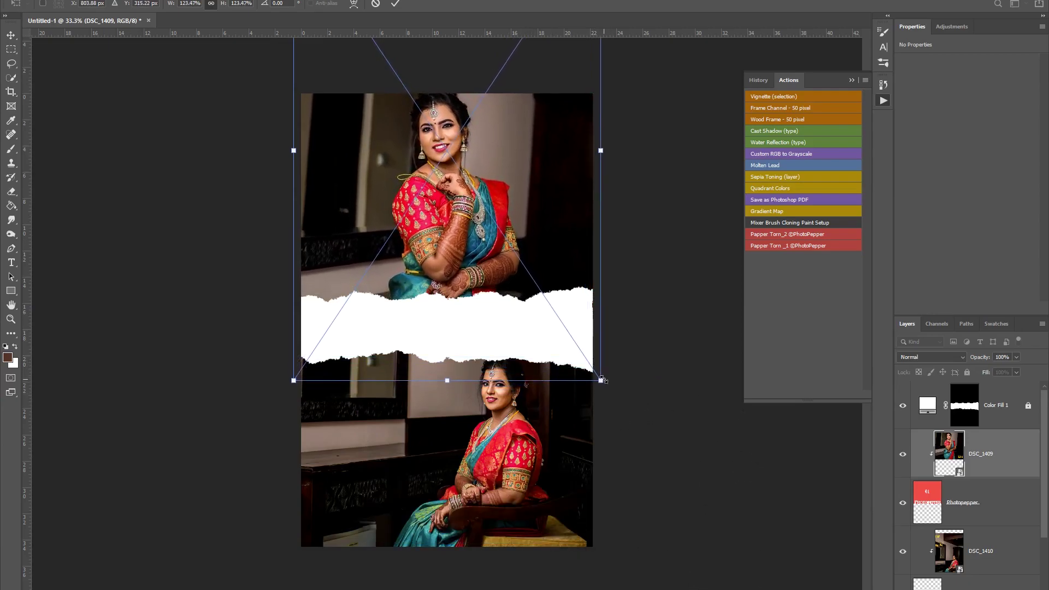
{"action": "double_click", "coordinate": [528, 233]}
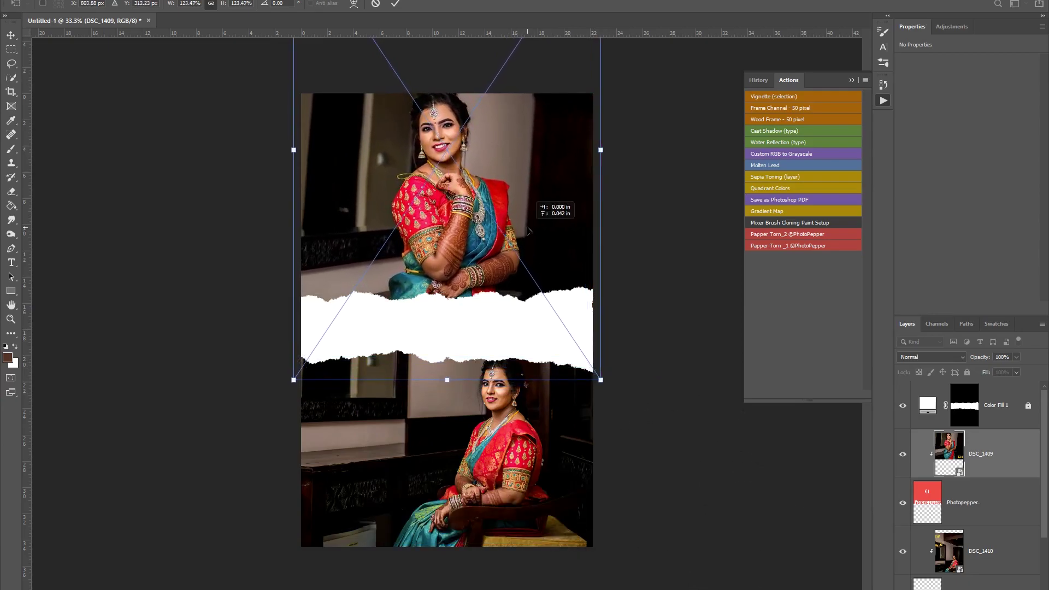
- Select the DSC_1410 layer and move the photo down about 1 in within the lower torn section
{"action": "right_click", "coordinate": [550, 419]}
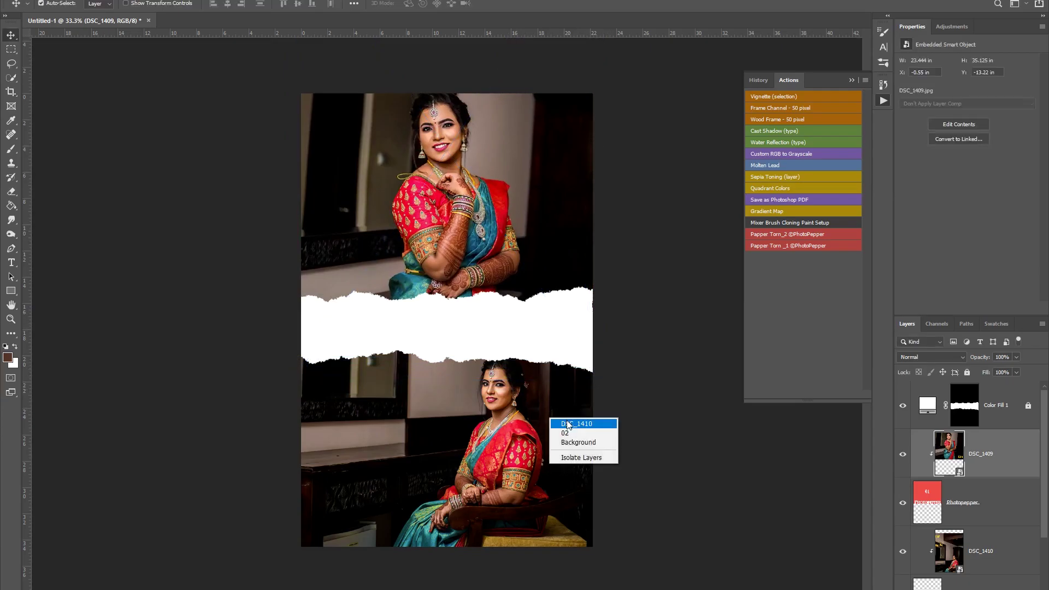
{"action": "left_click", "coordinate": [568, 425]}
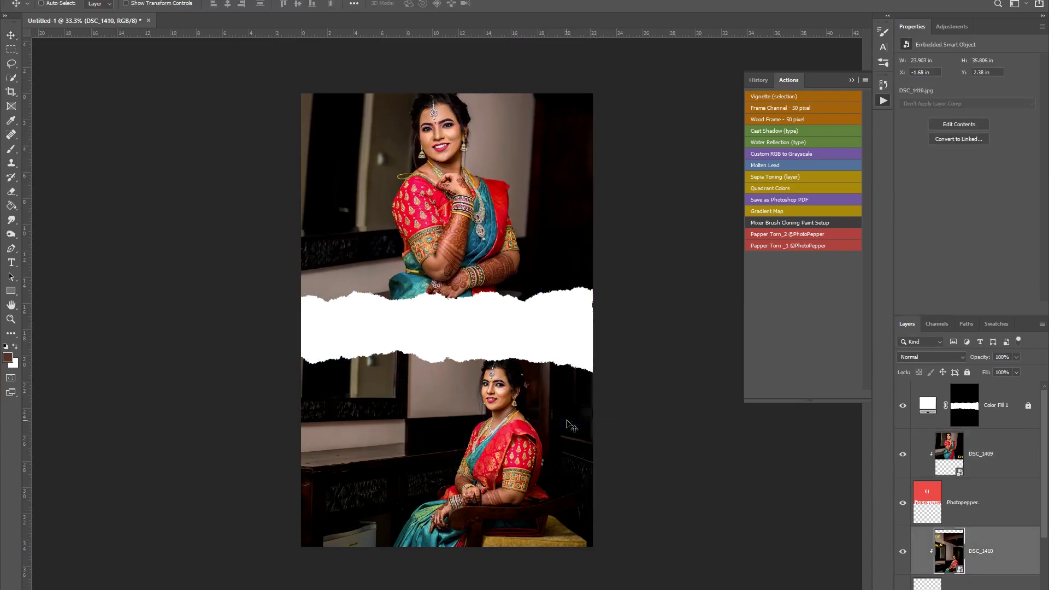
{"action": "key", "text": "ctrl+t"}
{"action": "scroll", "coordinate": [540, 356], "scroll_direction": "down", "scroll_amount": 2}
{"action": "left_click_drag", "start_coordinate": [513, 400], "coordinate": [513, 411]}
{"action": "scroll", "coordinate": [512, 411], "scroll_direction": "up", "scroll_amount": 1}
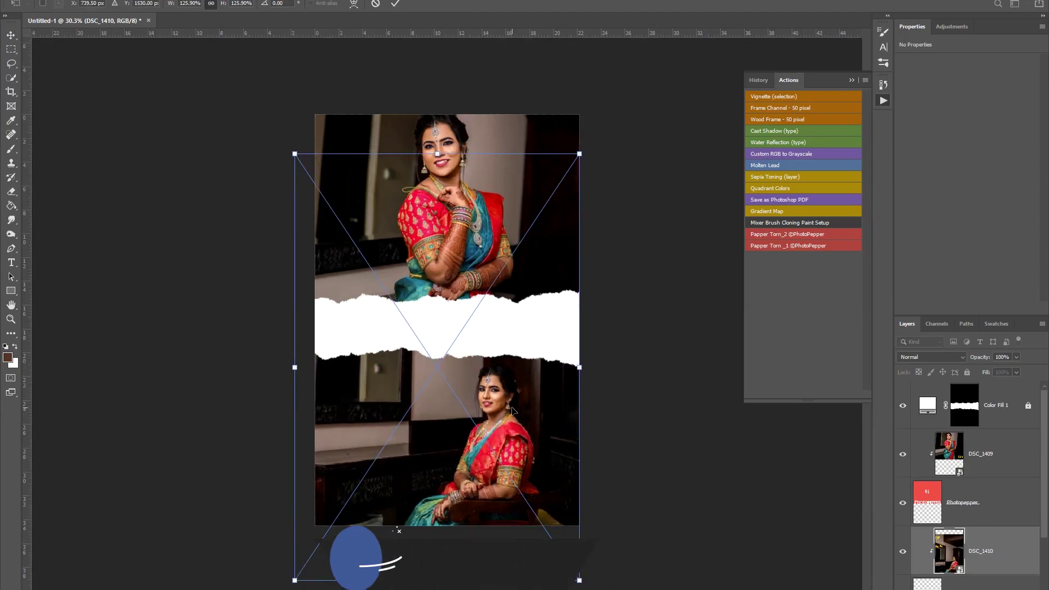
{"action": "key", "text": "Return"}
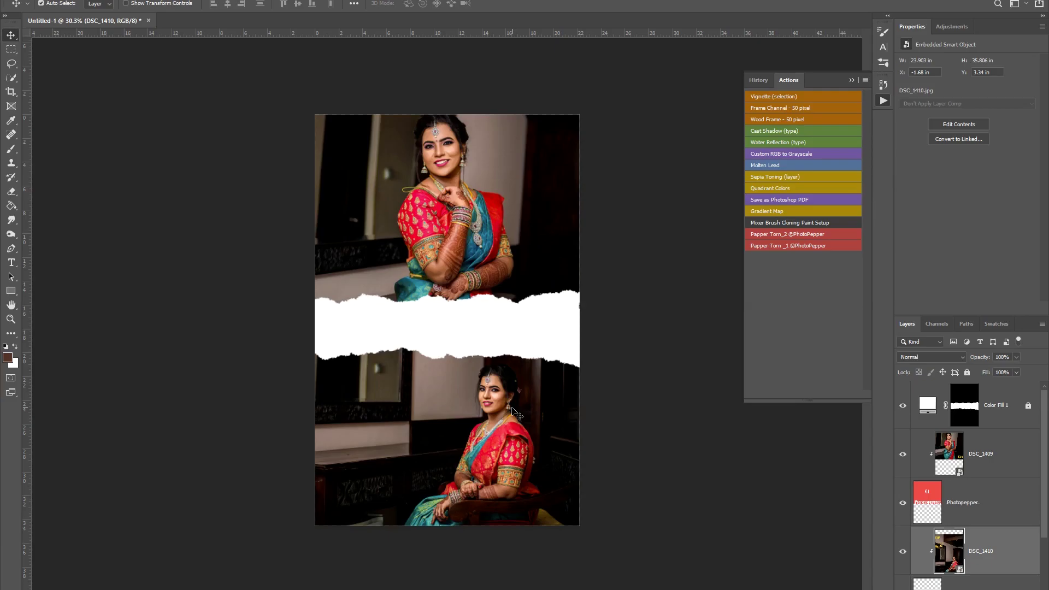
- Run the Papper Torn _1 action and choose DSC_1402fb as the photo to place
{"action": "left_click", "coordinate": [794, 245]}
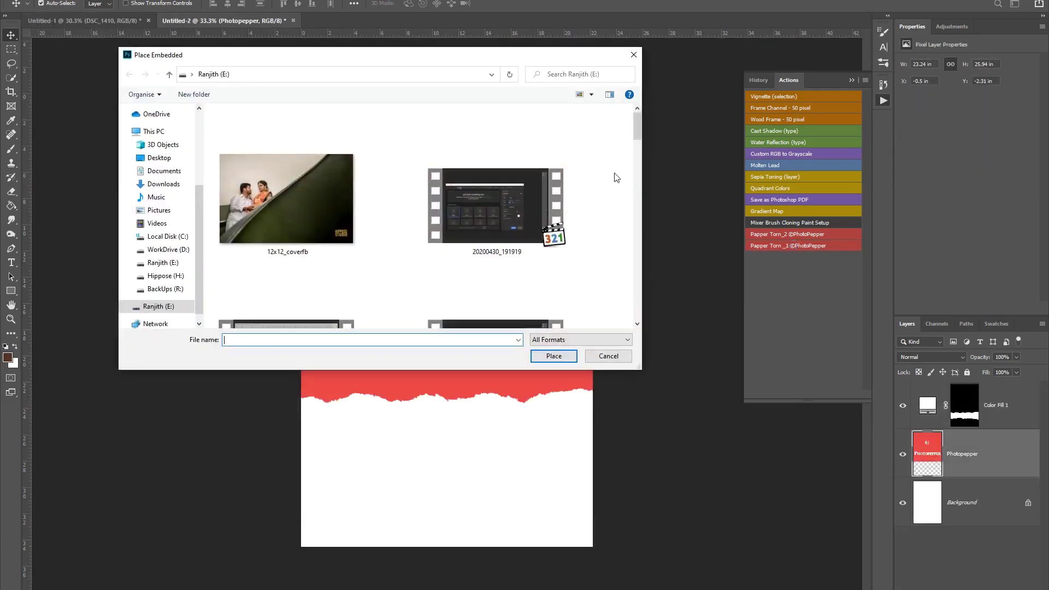
{"action": "scroll", "coordinate": [541, 230], "scroll_direction": "down", "scroll_amount": 5}
{"action": "scroll", "coordinate": [541, 230], "scroll_direction": "down", "scroll_amount": 6}
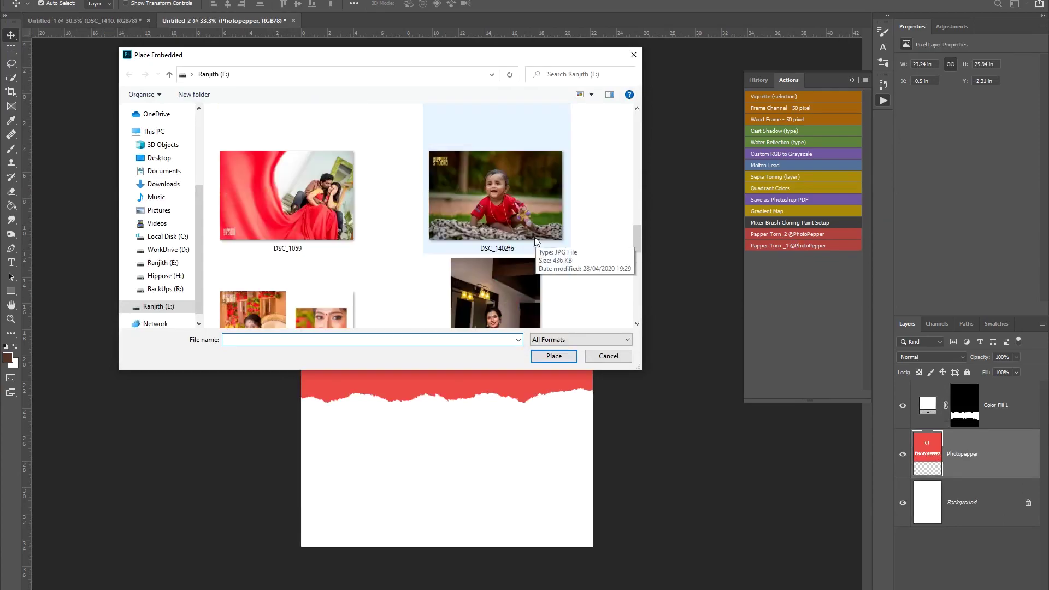
{"action": "left_click", "coordinate": [495, 201]}
{"action": "left_click", "coordinate": [557, 361]}
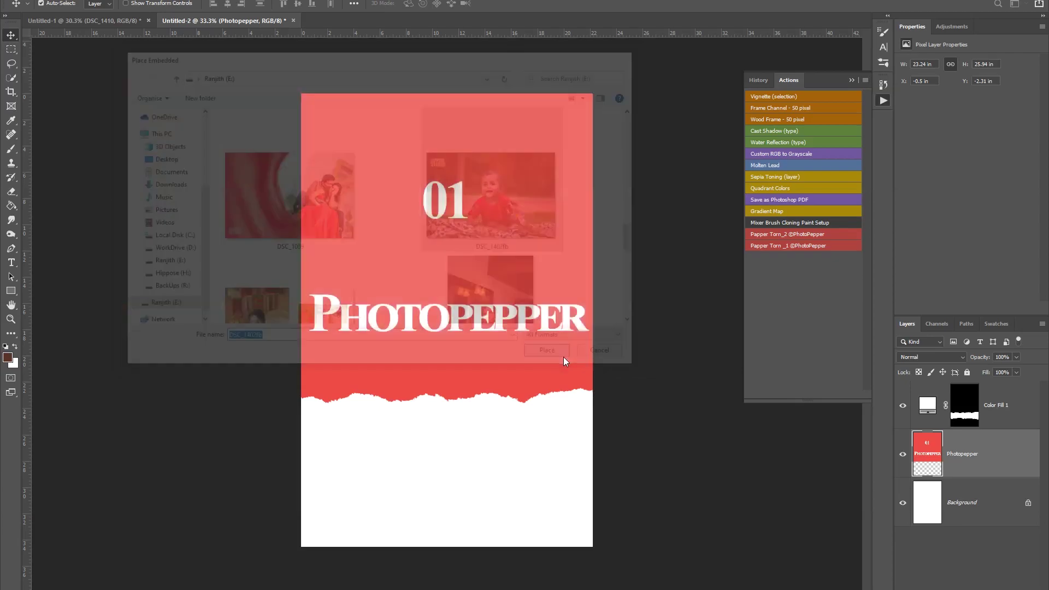
- Enlarge the placed DSC_1402fb photo and reposition it to cover the area above the torn paper edge
{"action": "left_click_drag", "start_coordinate": [595, 224], "coordinate": [746, 109]}
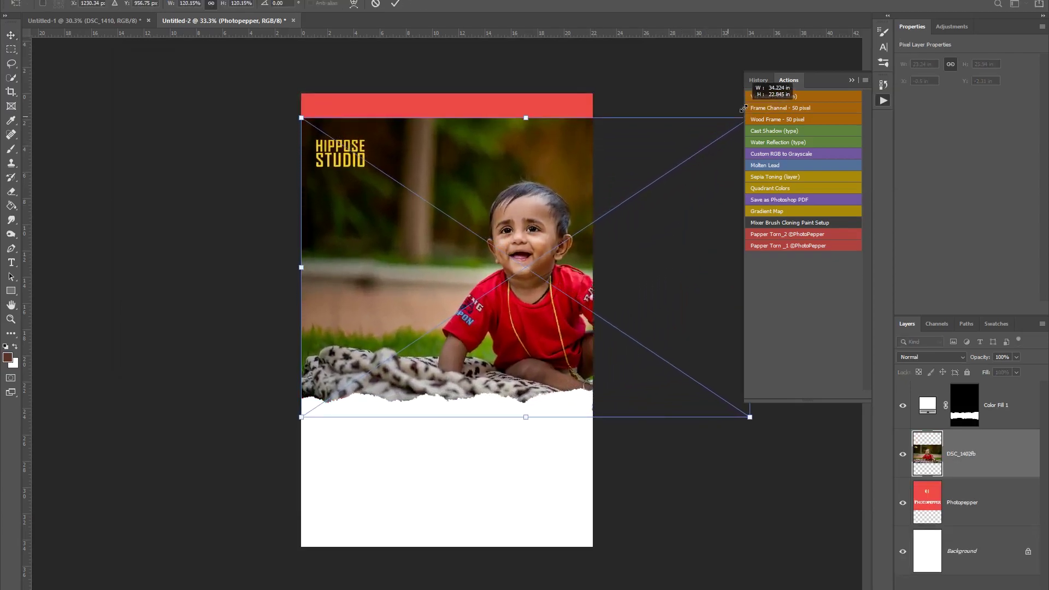
{"action": "left_click_drag", "start_coordinate": [663, 256], "coordinate": [589, 236]}
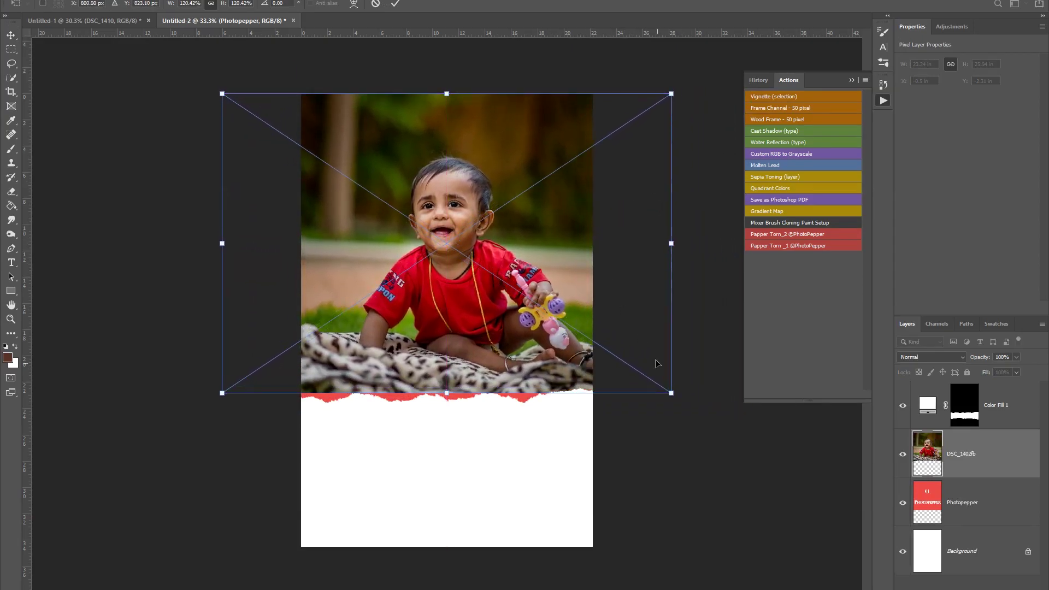
{"action": "left_click_drag", "start_coordinate": [672, 393], "coordinate": [698, 398]}
{"action": "key", "text": "Return"}
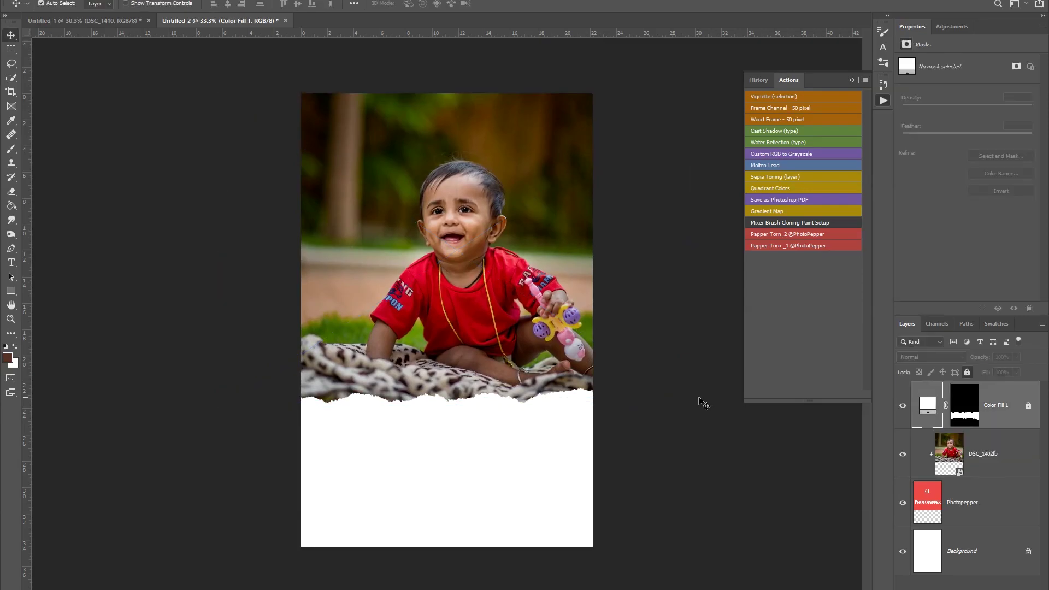